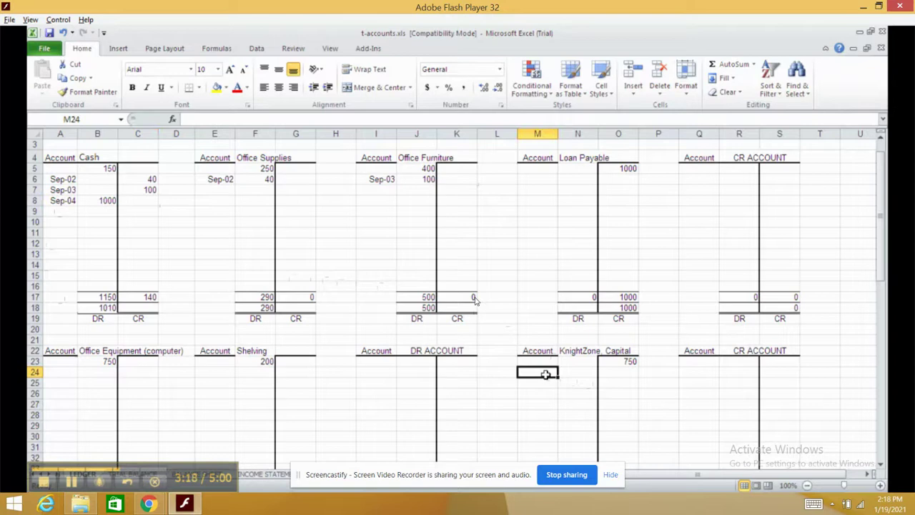
Post the Sep-04 1000 credit to KnightZone Capital, then select the Sept. 5 transaction in the transactions list
text(Sep-04)
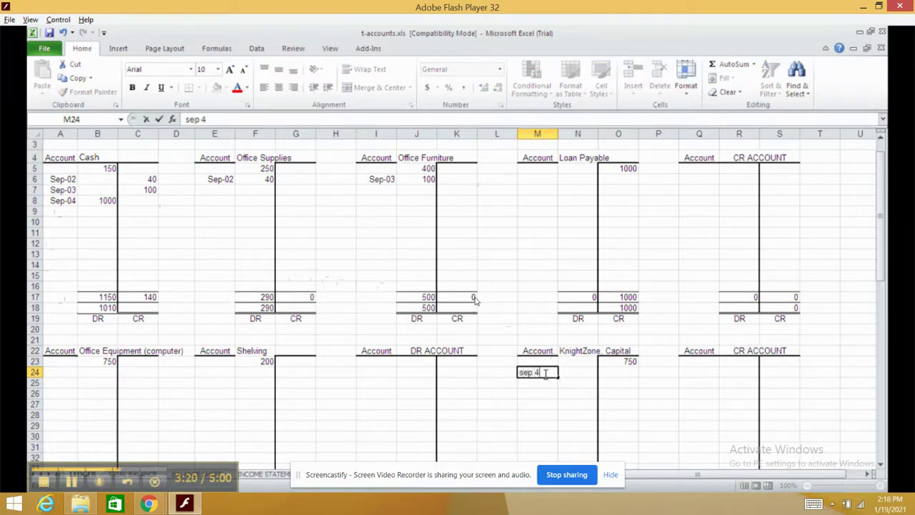
key(Tab)
key(Tab)
text(1000)
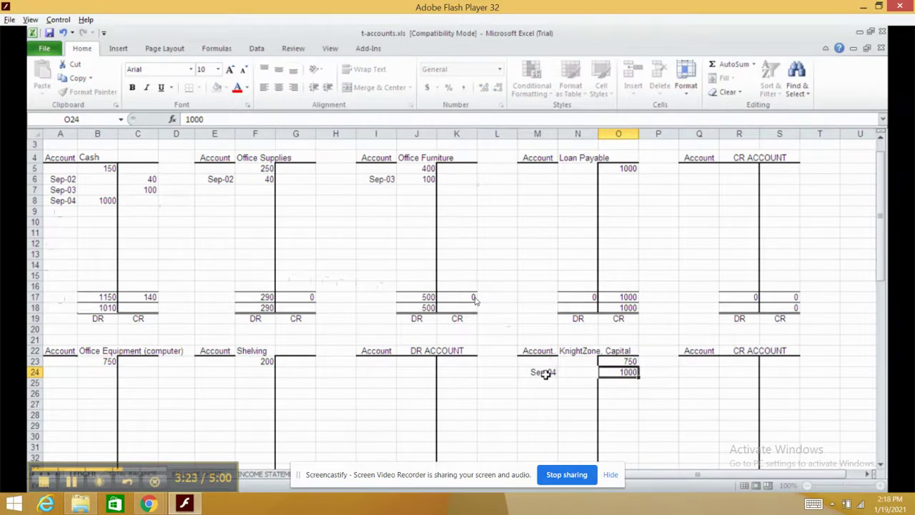
key(Return)
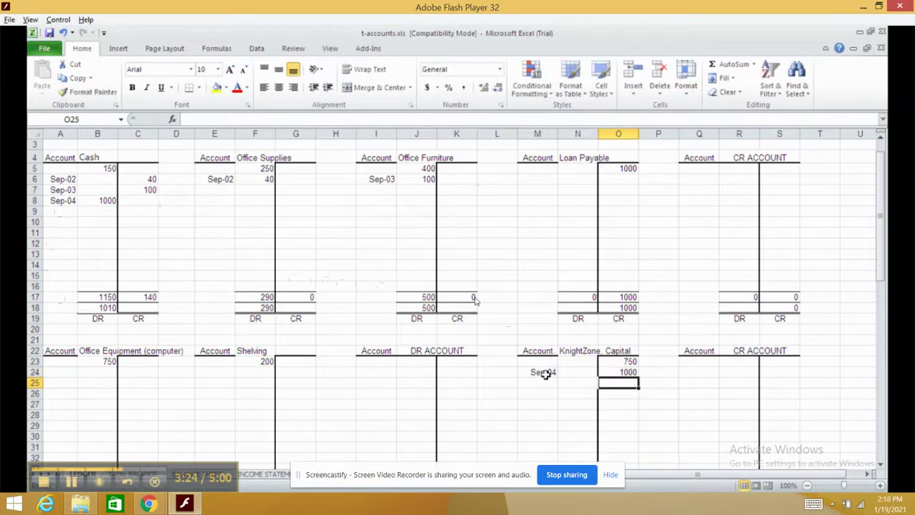
key(alt+Tab)
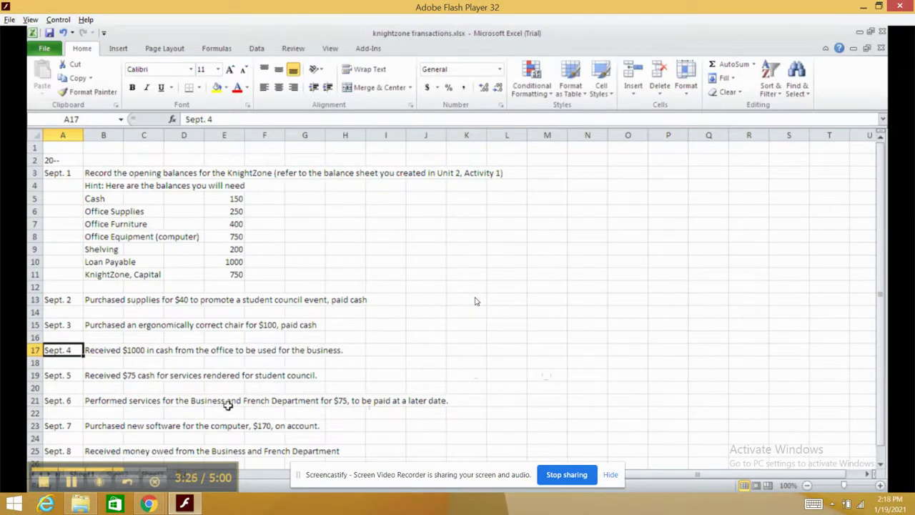
click(69, 378)
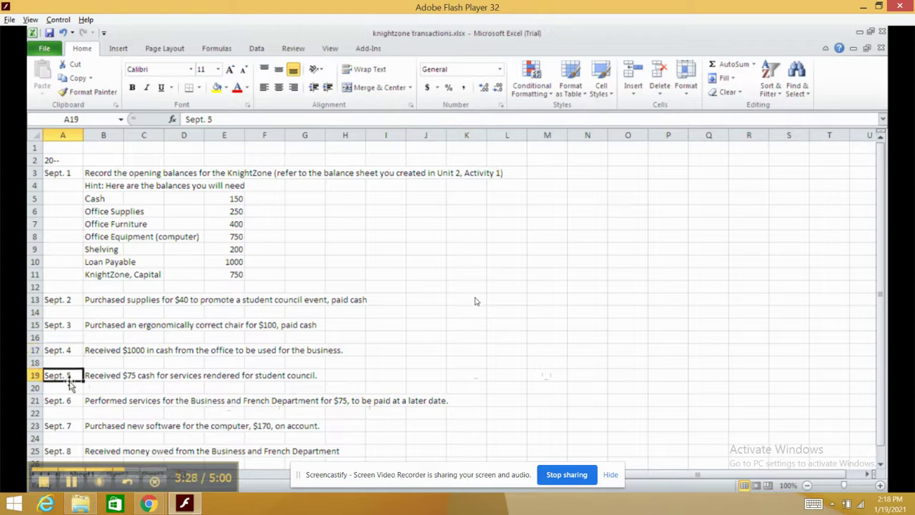
Debit Cash with Sep-05 75 in row 9 of the T-accounts workbook
key(alt+Tab)
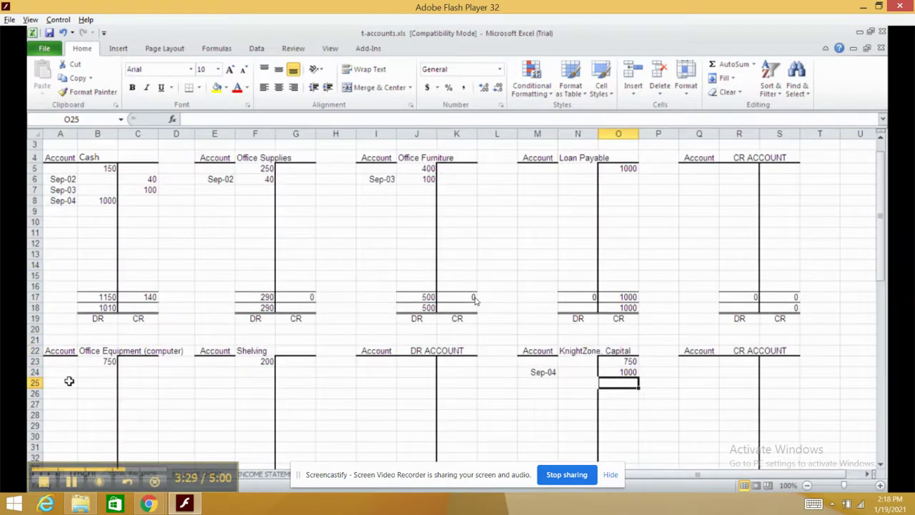
key(alt+Tab)
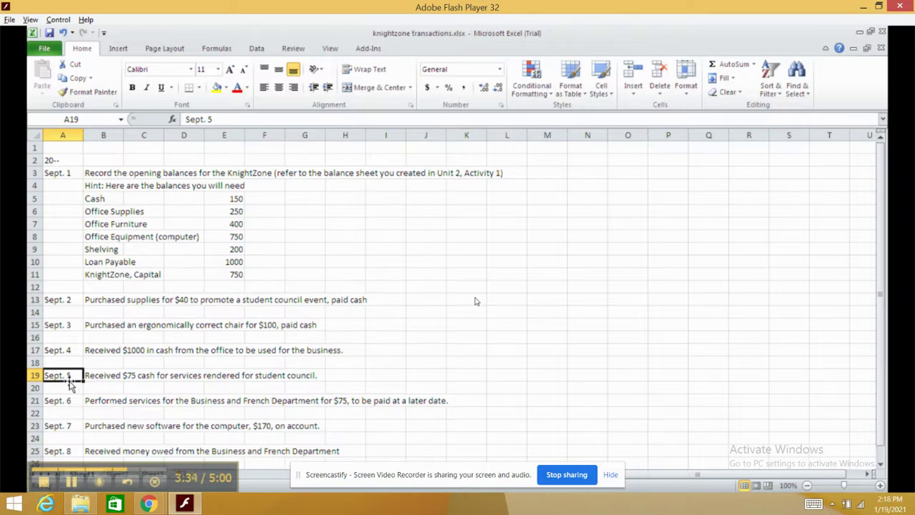
key(alt+Tab)
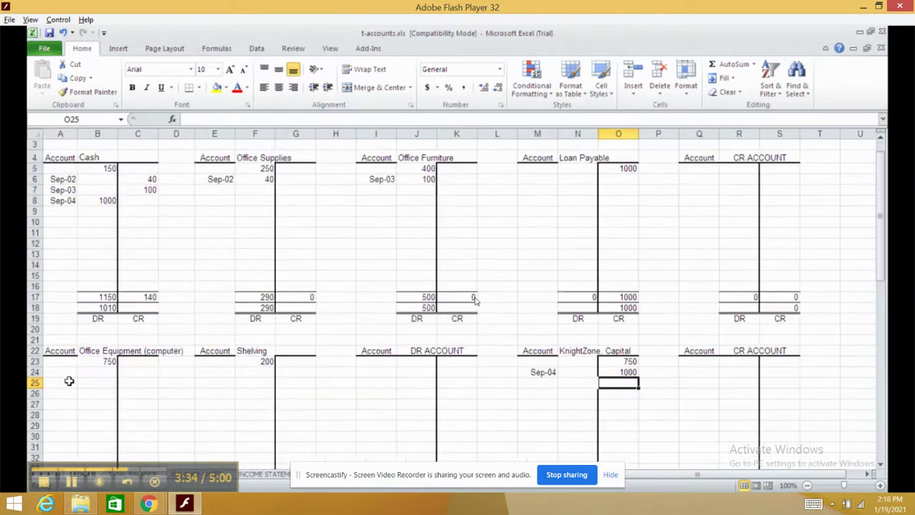
click(68, 209)
text(Sep-05)
key(Tab)
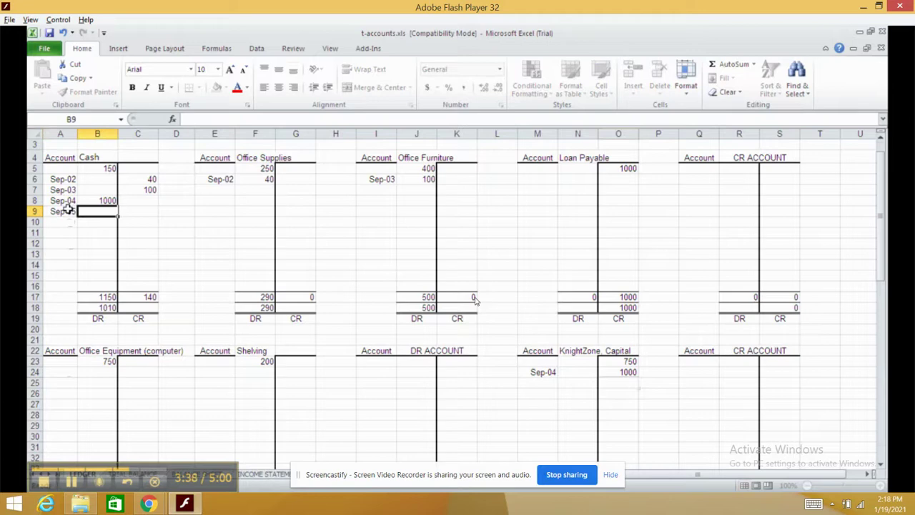
text(75)
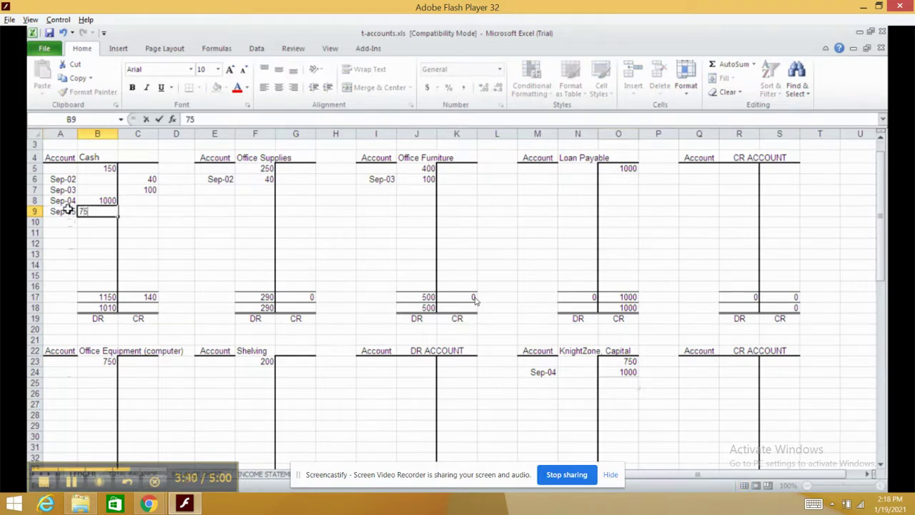
key(Tab)
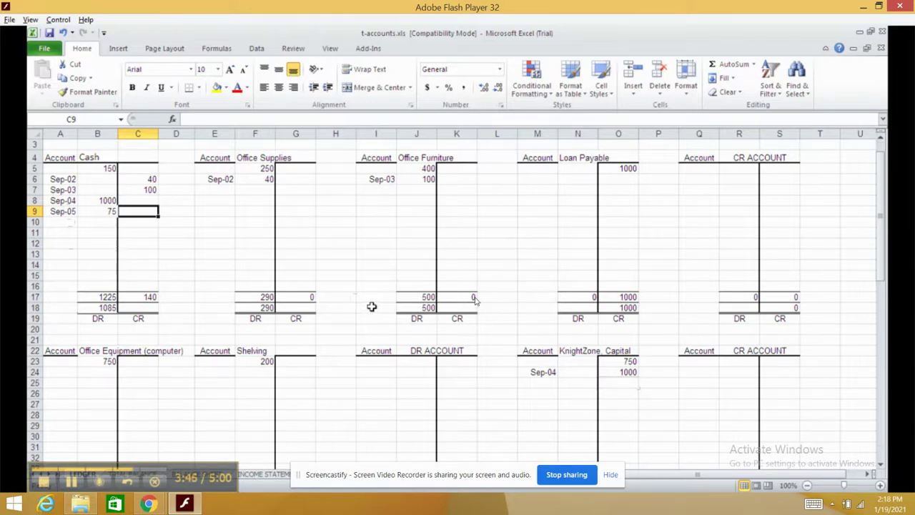
Credit KnightZone Capital with Sep-05 75 in M25 and O25
click(533, 383)
text(Sep-05)
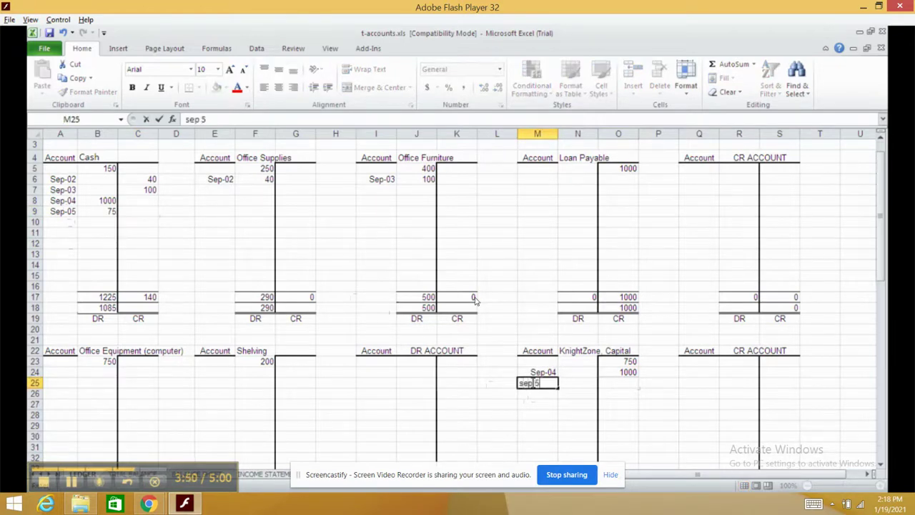
key(Tab)
key(Tab)
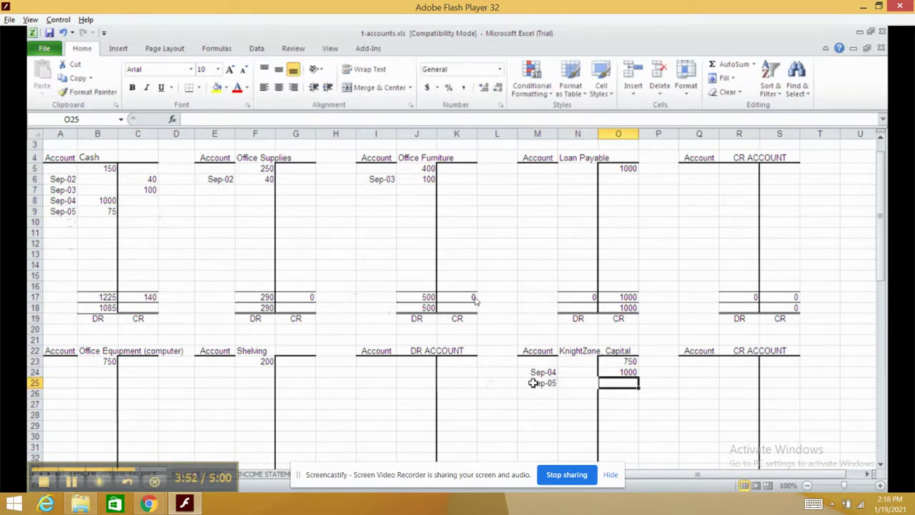
text(75)
key(Return)
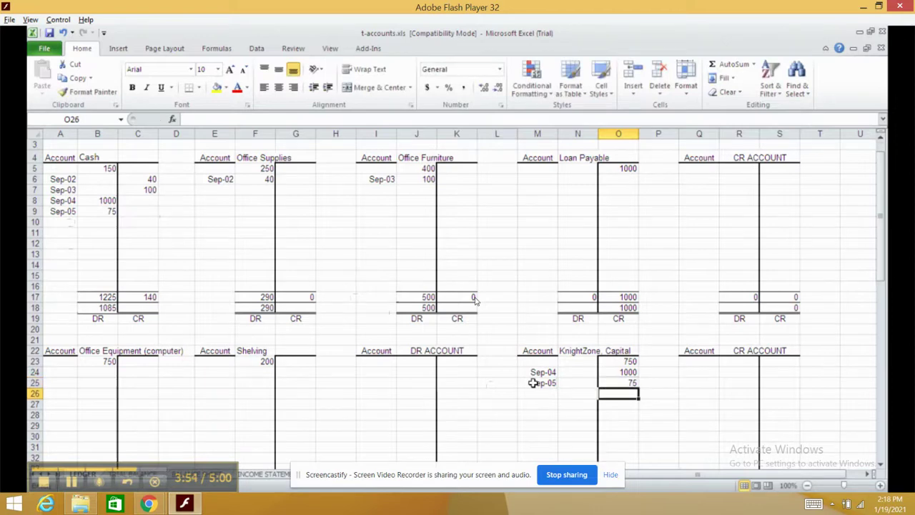
Review the Sept. 6 transaction in the KnightZone transactions workbook
key(ctrl+Tab)
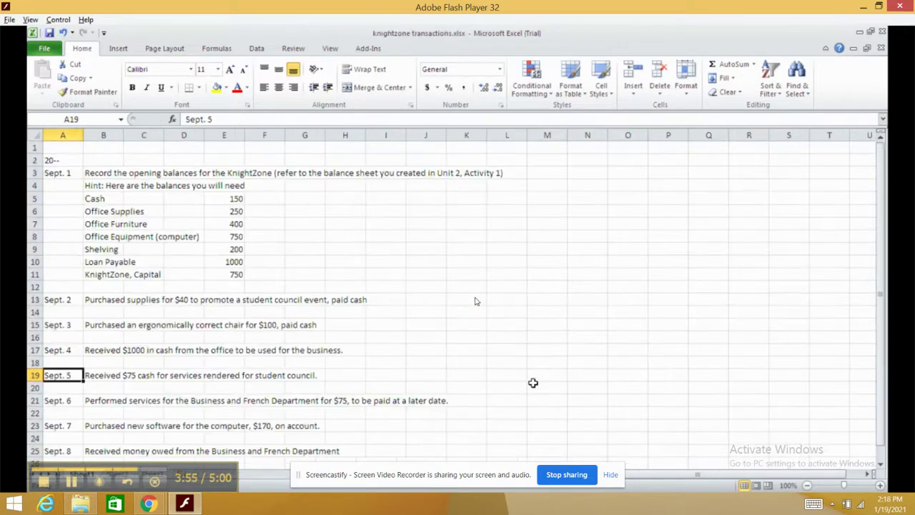
click(78, 400)
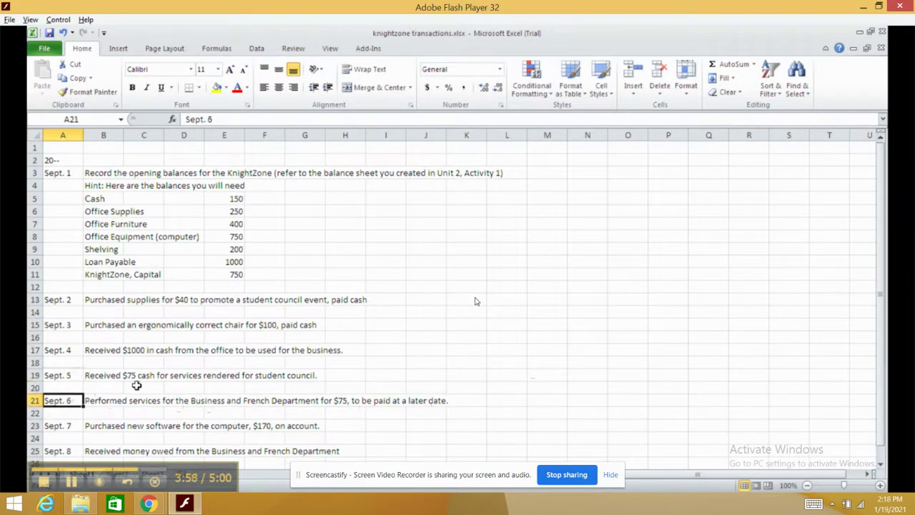
scroll(137, 386, down, 1)
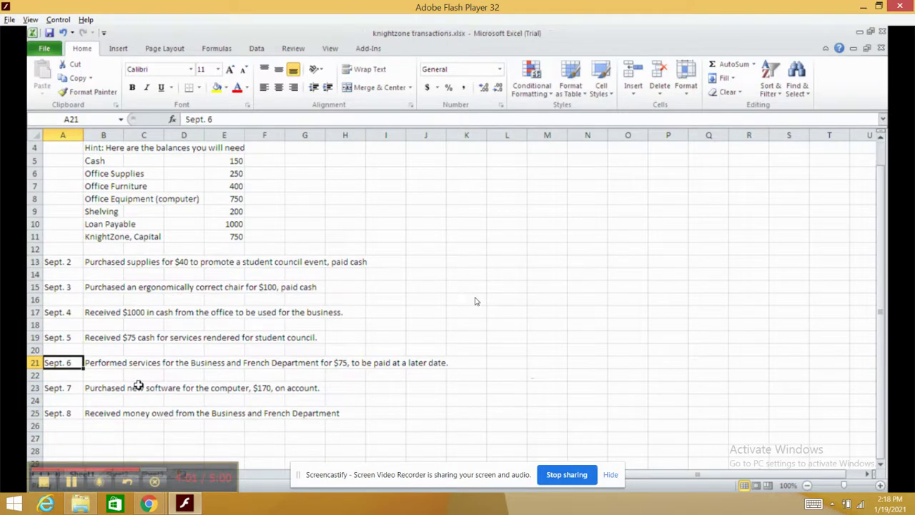
key(ctrl+Tab)
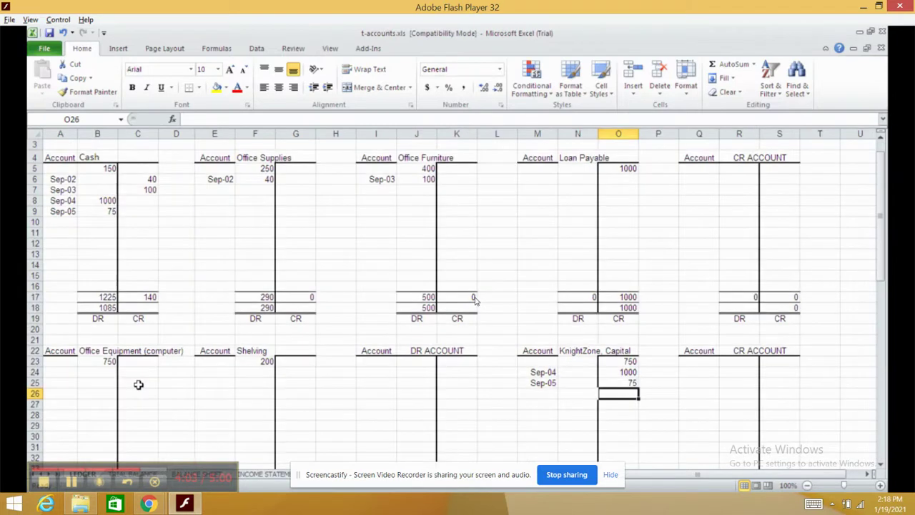
Enter Sep-06 in M26, removing the stray 't', and 75 as the KnightZone Capital credit
click(526, 394)
text(se)
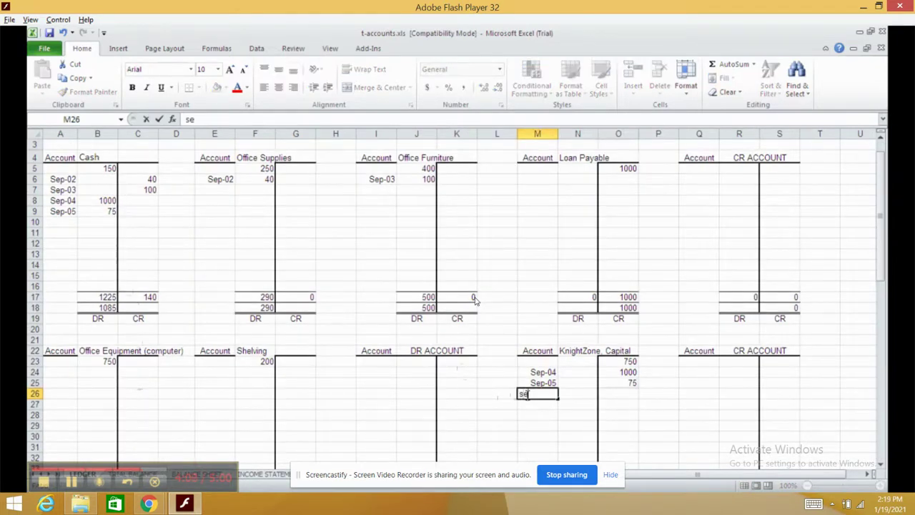
text(p 6t)
key(Tab)
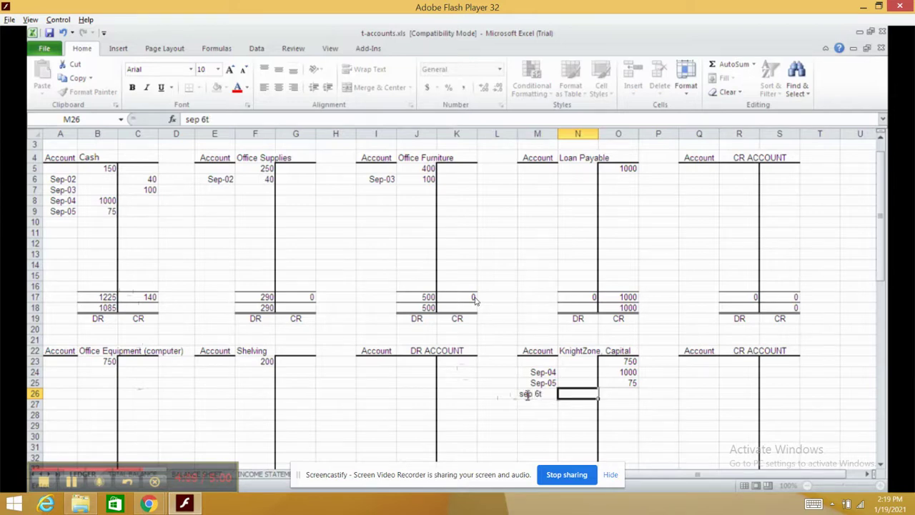
click(528, 394)
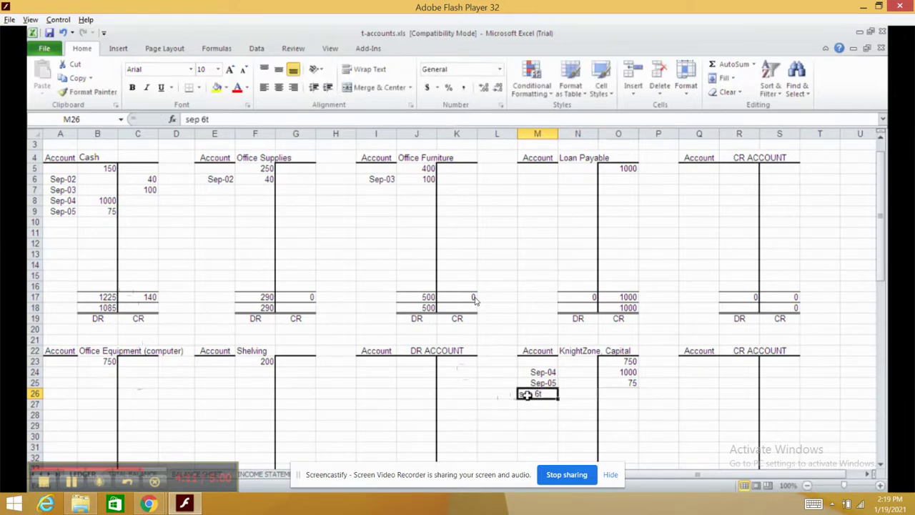
double_click(529, 394)
key(BackSpace)
key(Tab)
key(Tab)
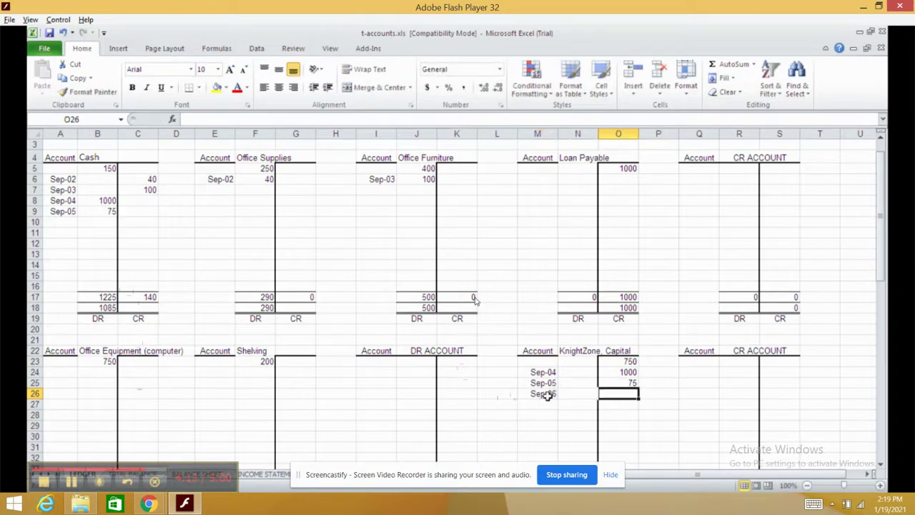
text(75)
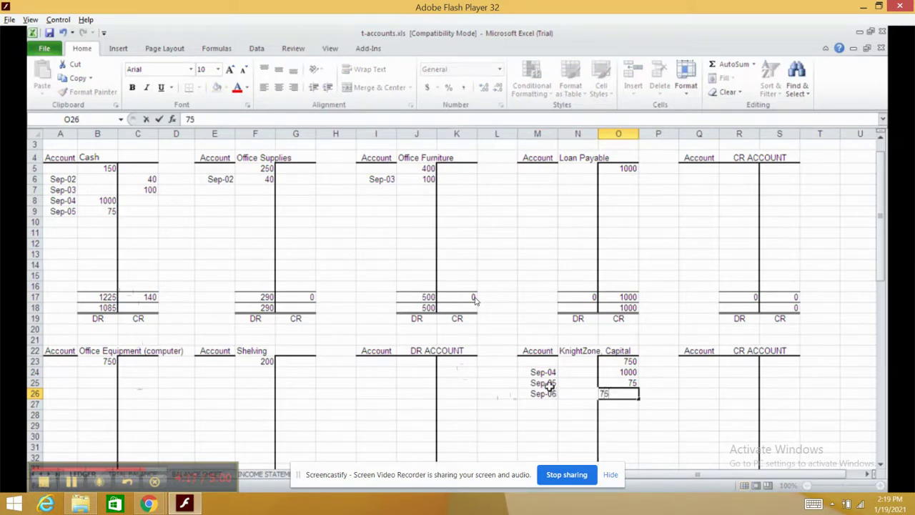
Rename the DR ACCOUNT T-account title in J22 to 'Acc Rec'
click(440, 350)
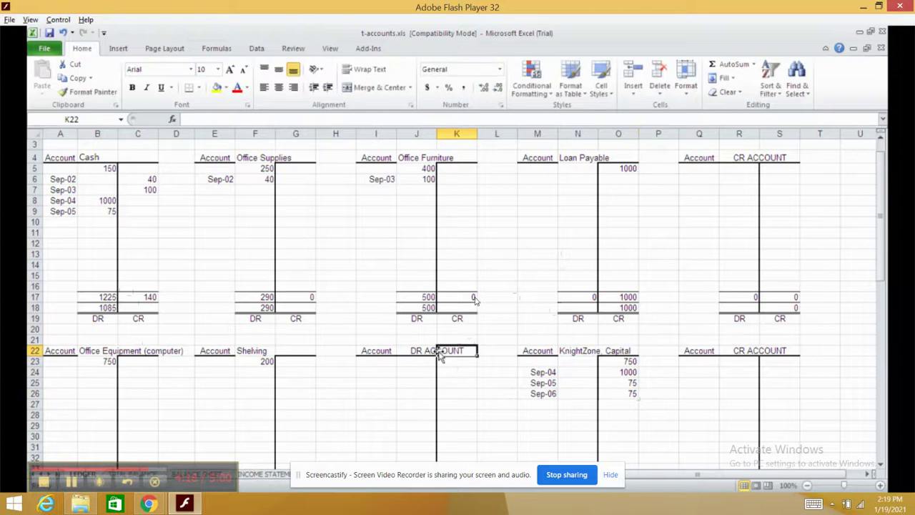
click(394, 351)
click(401, 350)
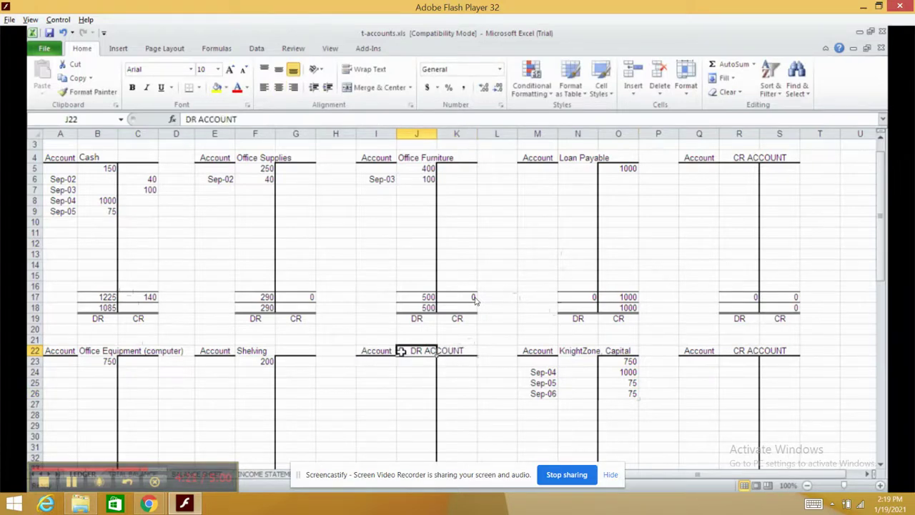
drag(238, 120, 181, 120)
text(Acc)
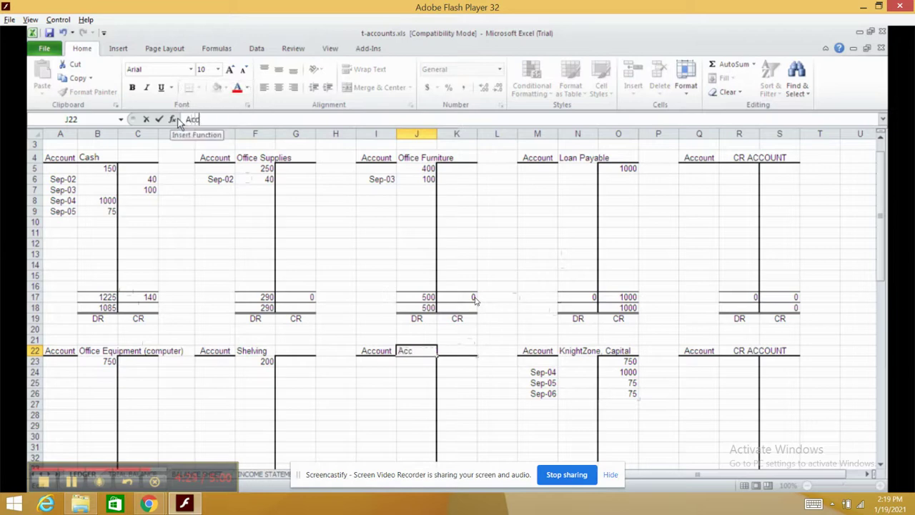
text( Rec)
key(Return)
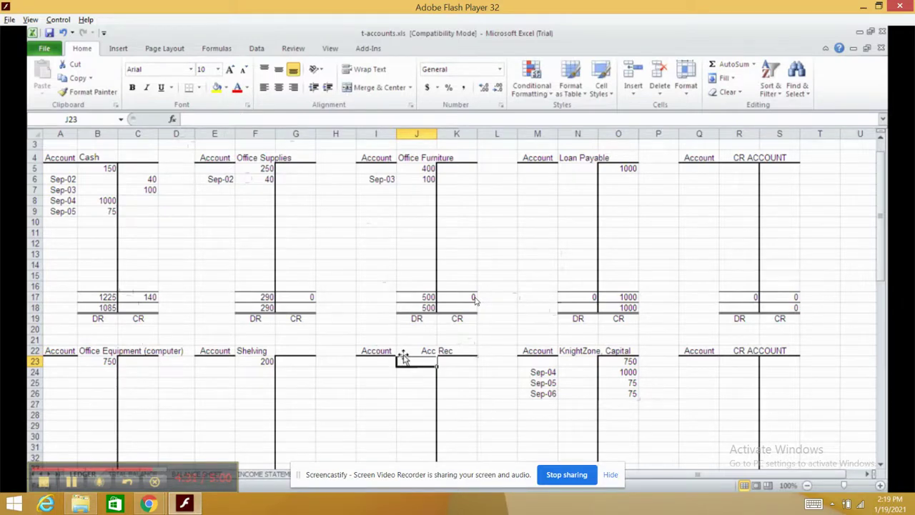
Debit Acc Rec with Sep-06 75 in I23 and J23
click(380, 359)
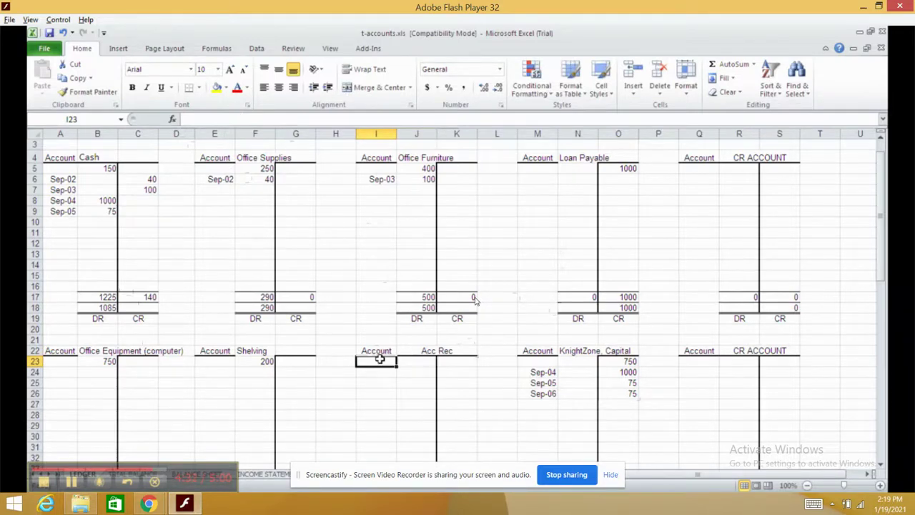
text(sep-6)
key(Tab)
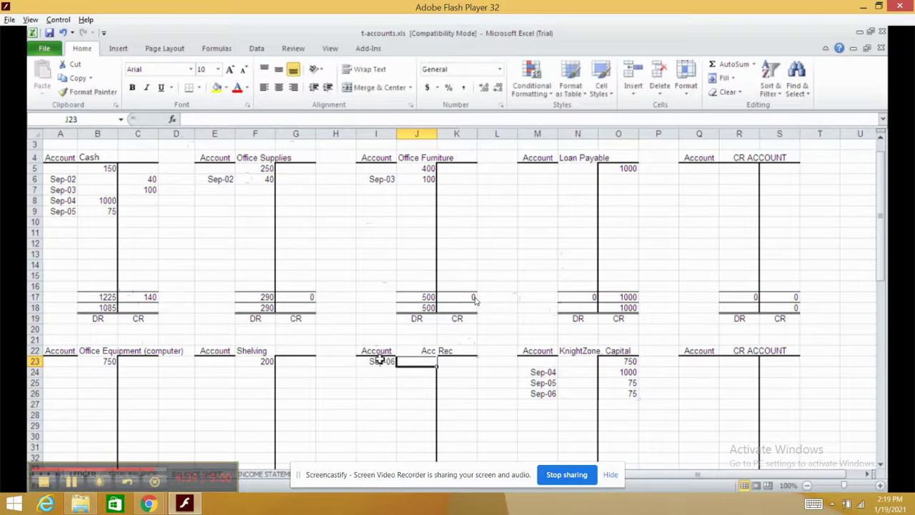
text(75)
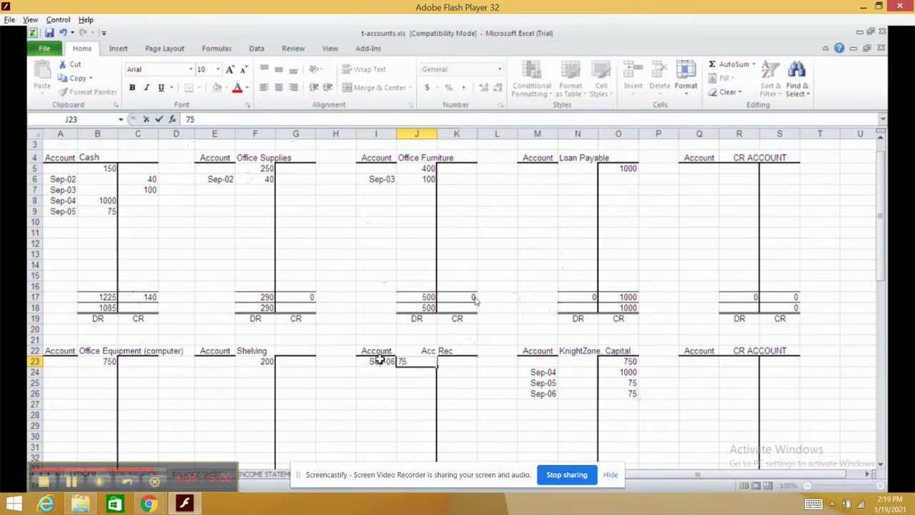
key(Return)
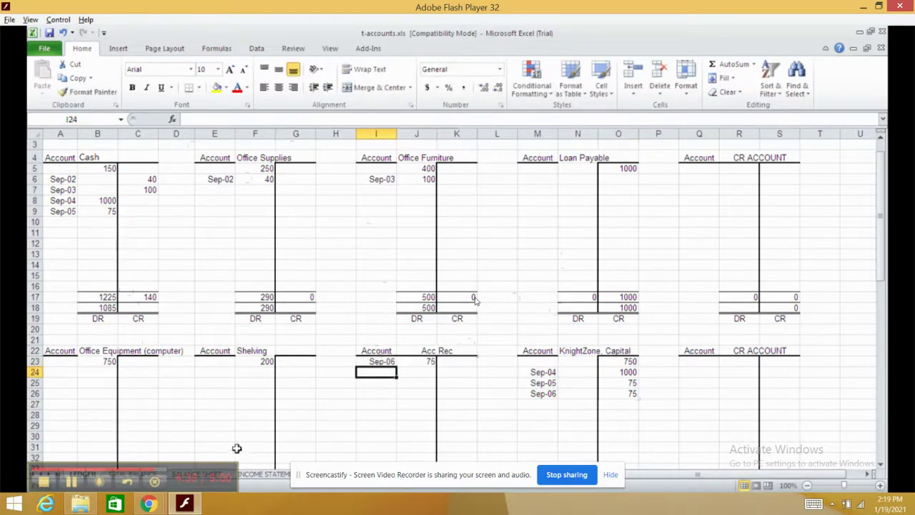